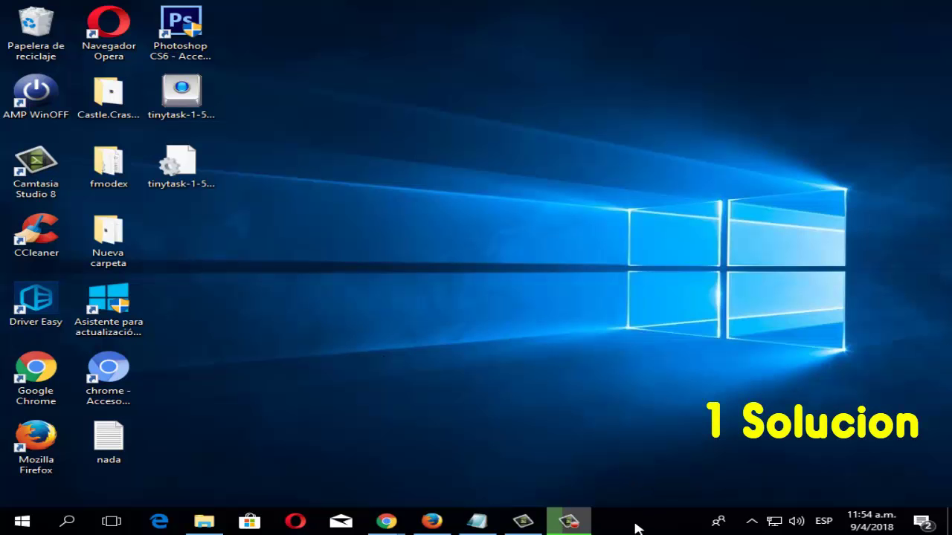
# - View the Windows Update status under Actualización y seguridad in Windows Settings, starting from the taskbar settings, and close Settings
pyautogui.rightClick(593, 525)
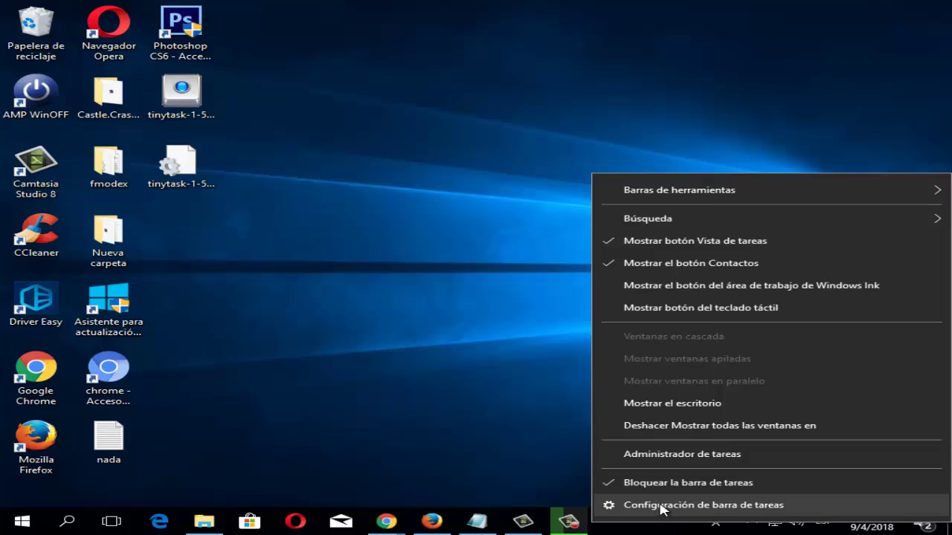
pyautogui.click(662, 508)
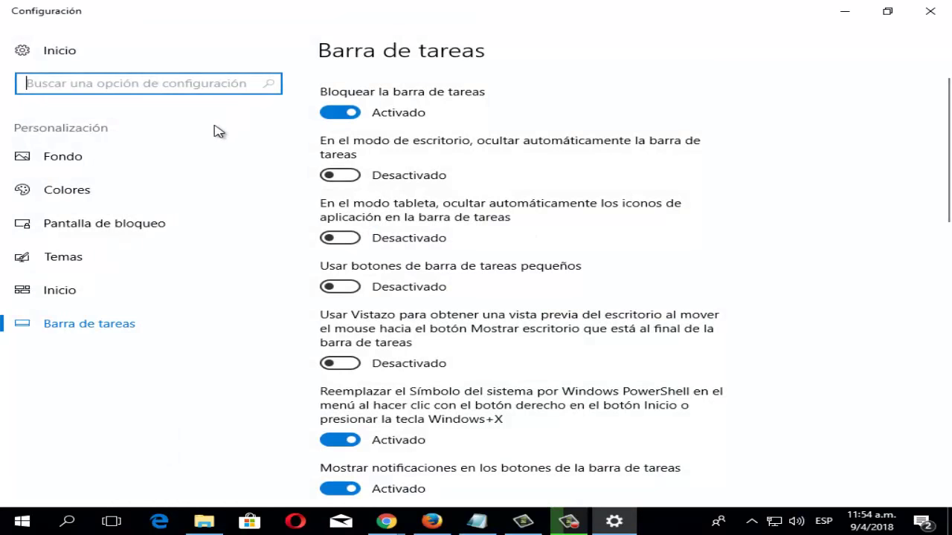
pyautogui.click(65, 52)
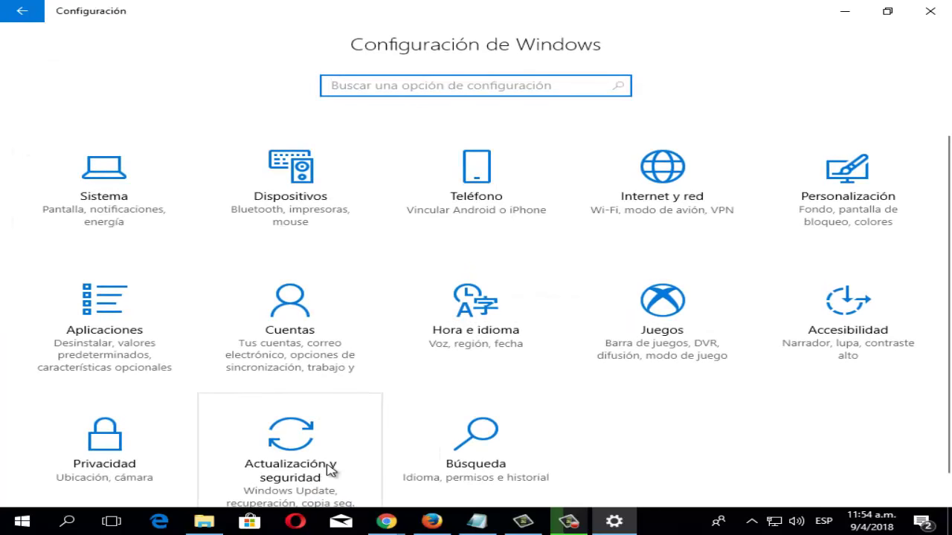
pyautogui.scroll(-1, 331, 467)
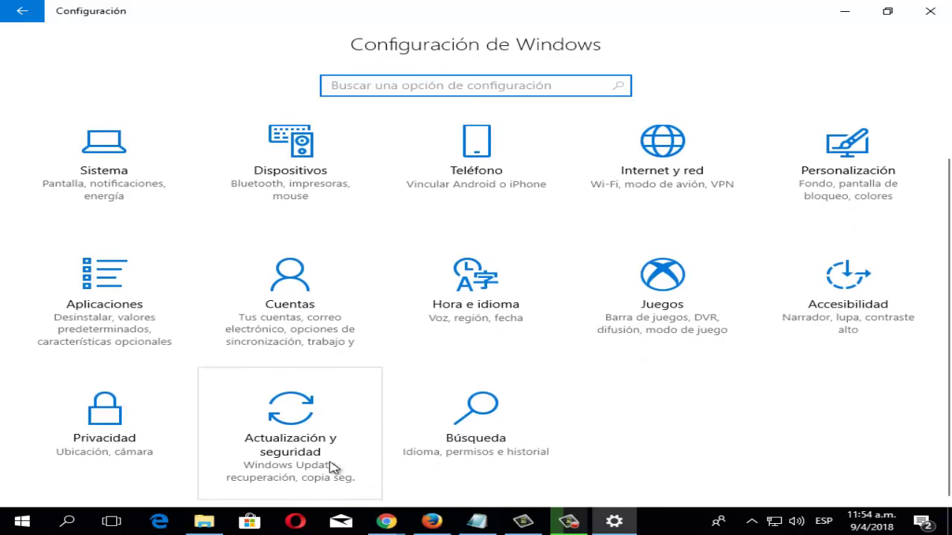
pyautogui.click(303, 431)
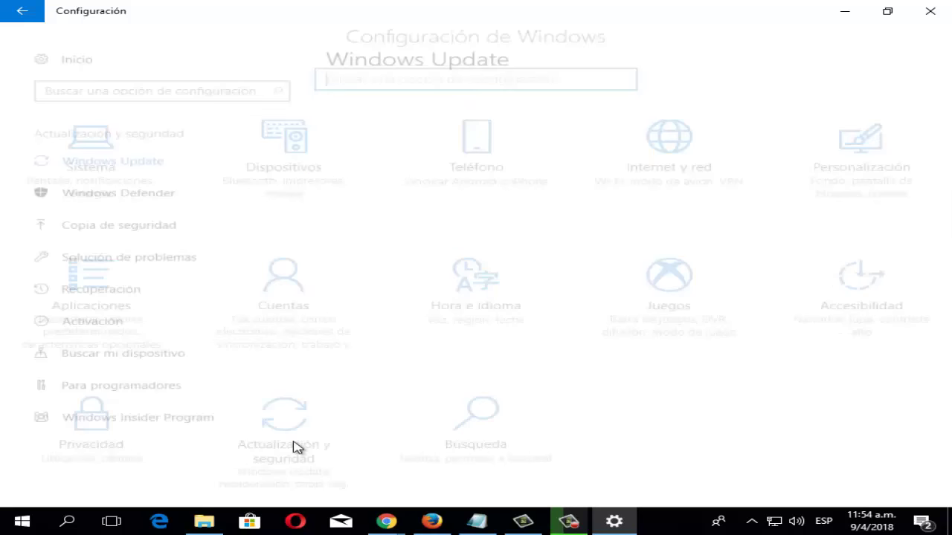
pyautogui.click(303, 432)
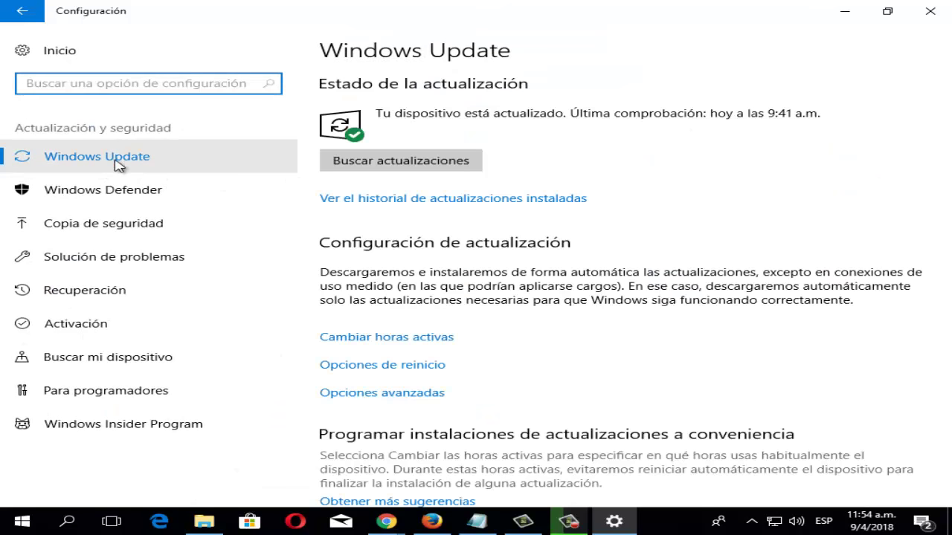
pyautogui.click(108, 163)
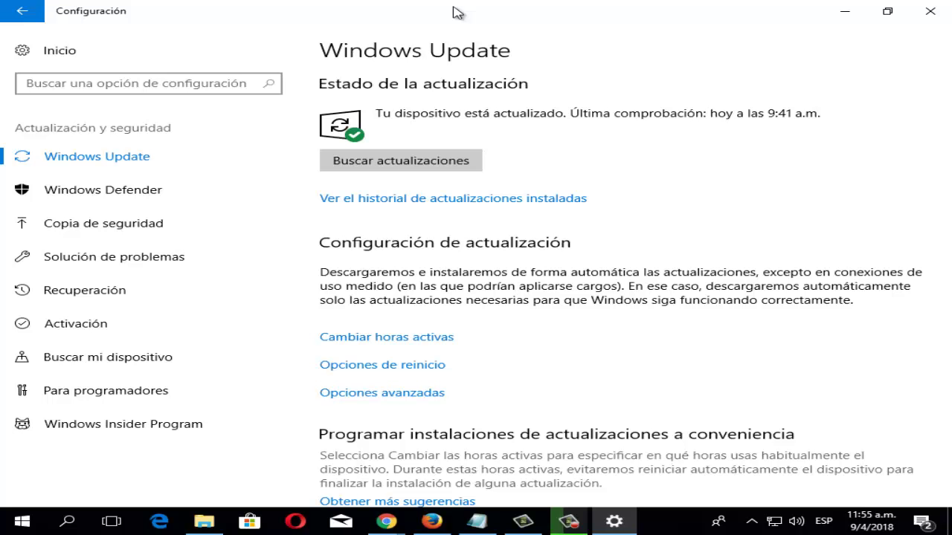
pyautogui.click(946, 15)
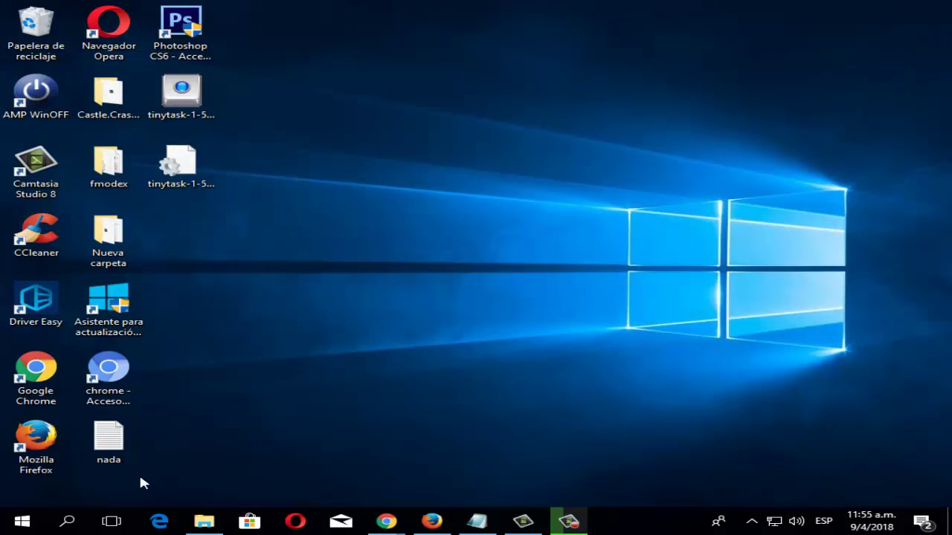
pyautogui.click(204, 521)
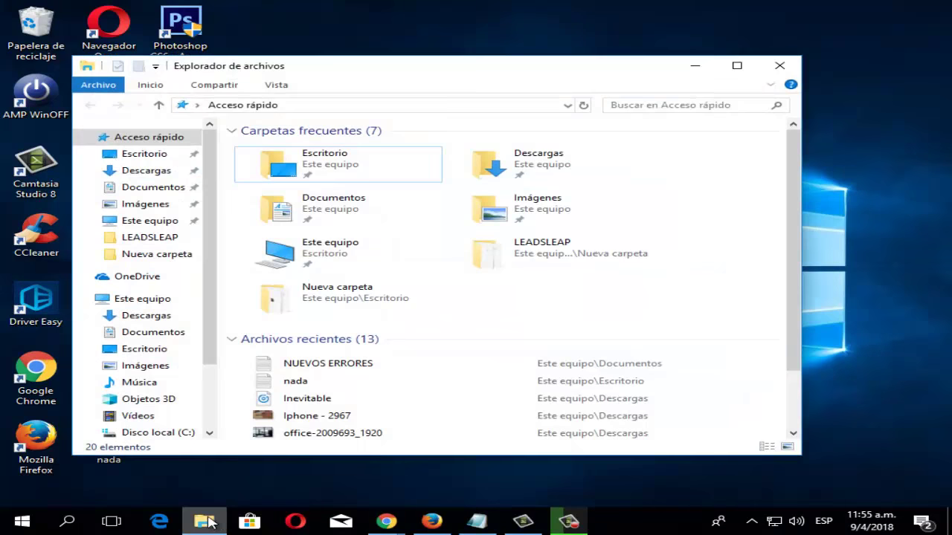
pyautogui.click(703, 64)
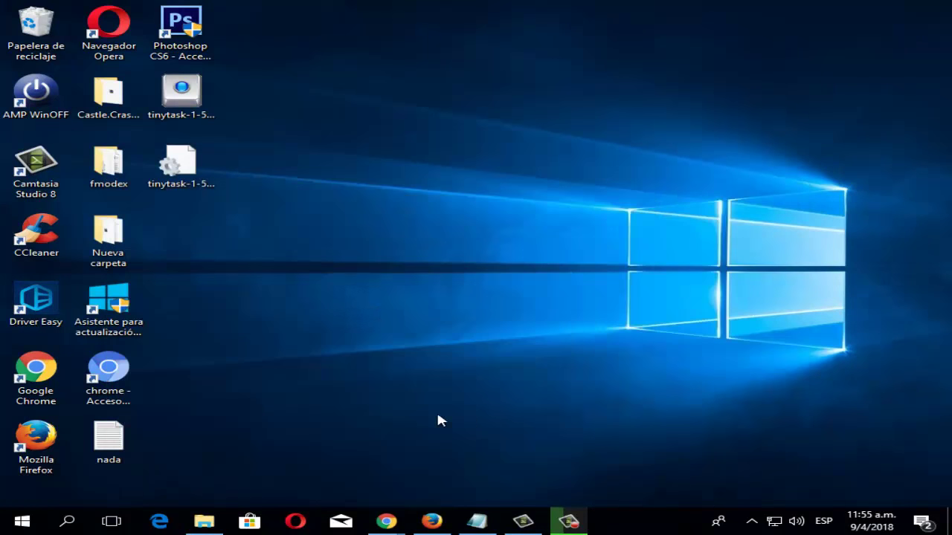
pyautogui.click(207, 520)
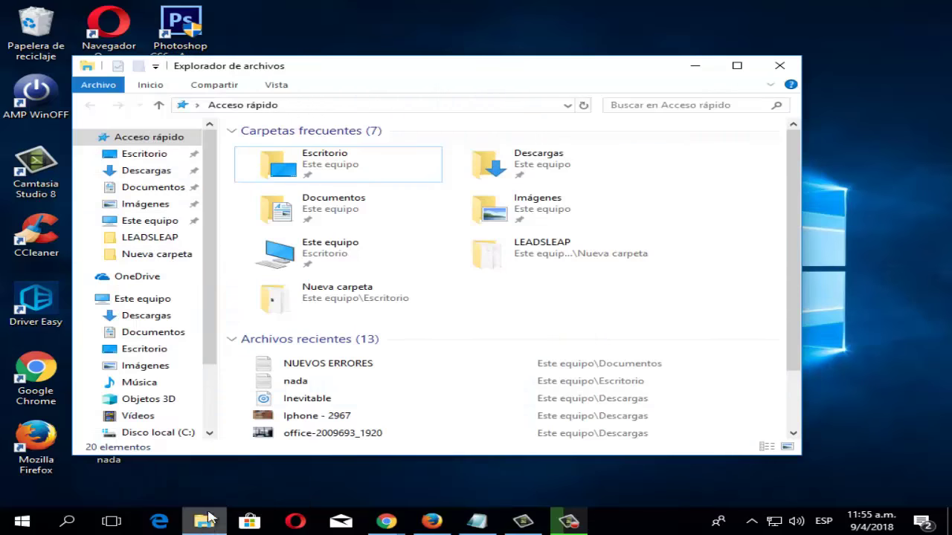
pyautogui.click(693, 66)
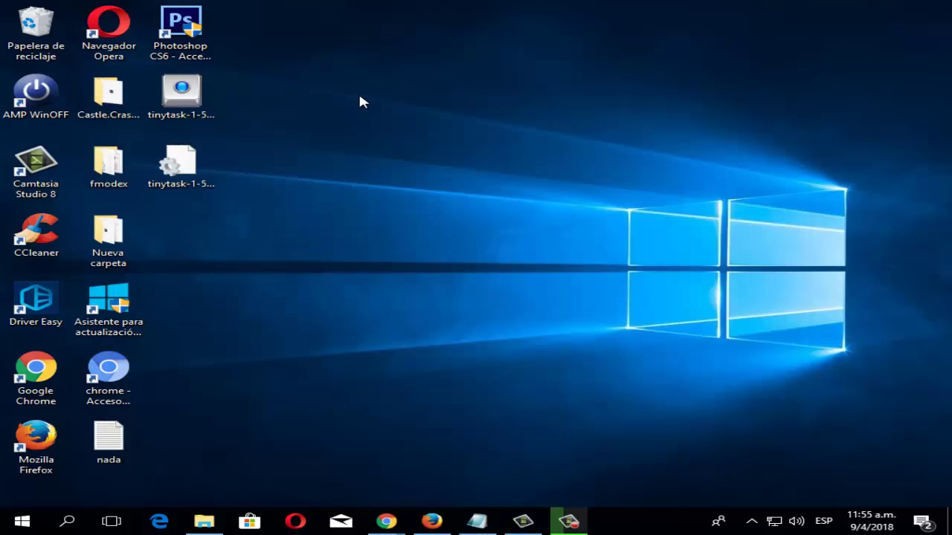
pyautogui.rightClick(360, 97)
pyautogui.moveTo(387, 105)
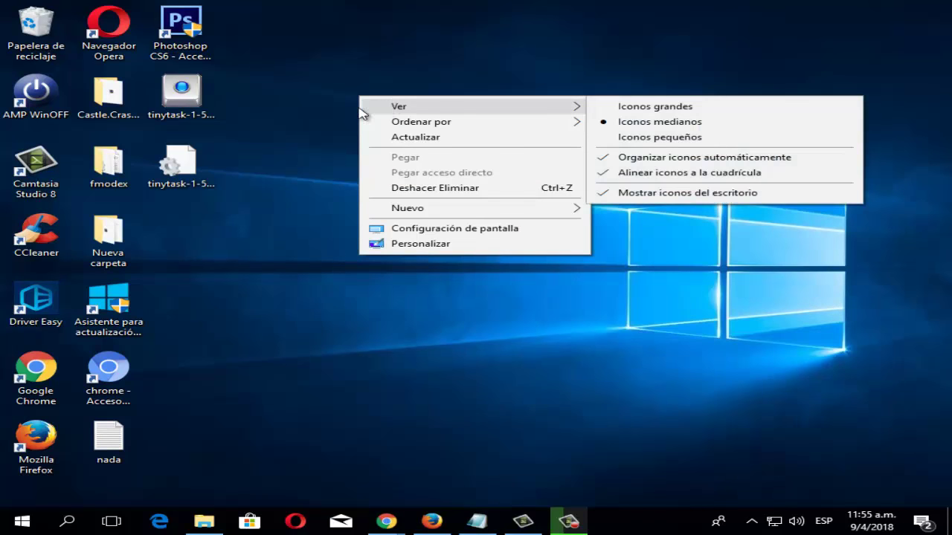
pyautogui.click(108, 119)
pyautogui.rightClick(379, 123)
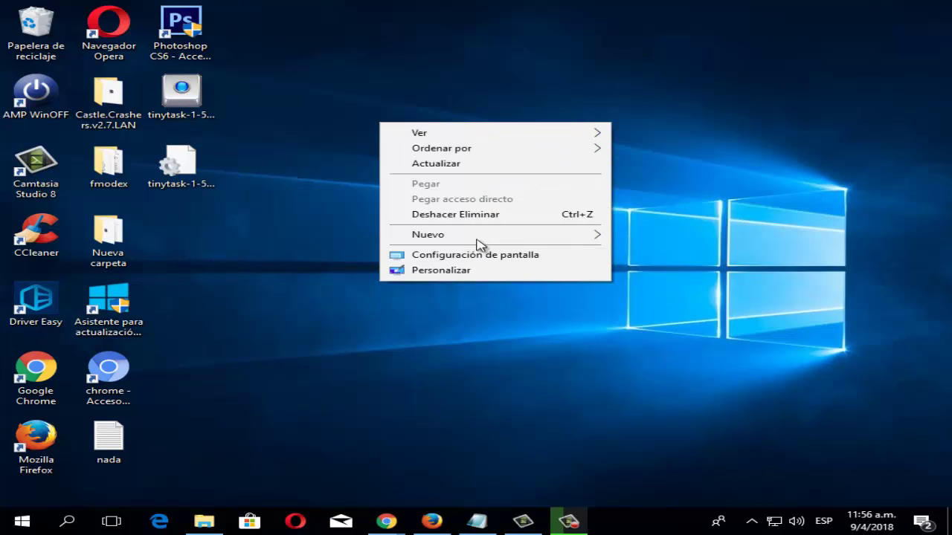
pyautogui.moveTo(585, 236)
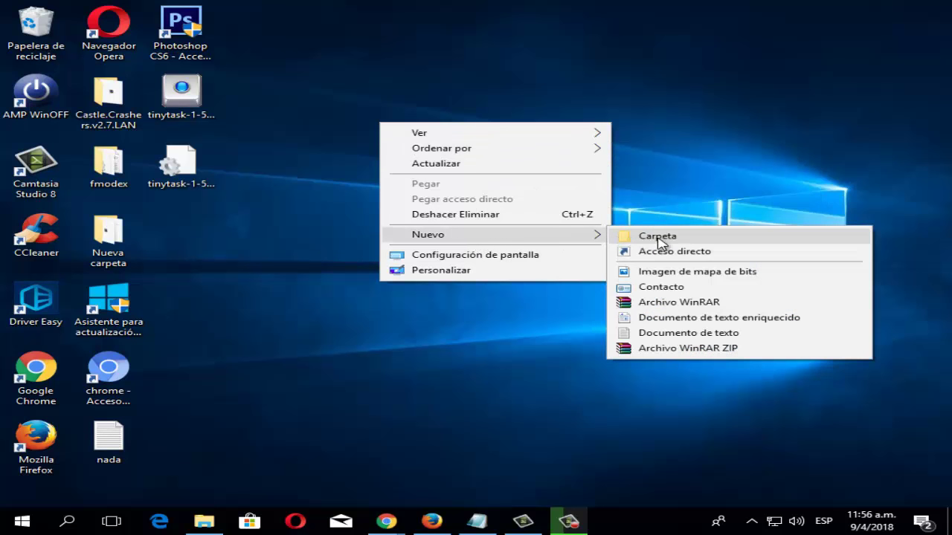
pyautogui.click(676, 162)
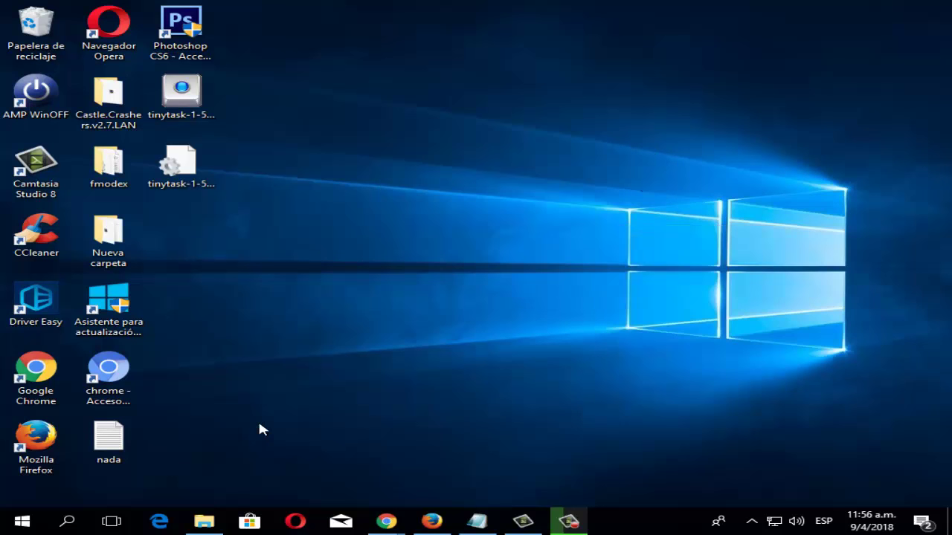
# - Open the folder C:\Windows\System32 in File Explorer
pyautogui.click(212, 524)
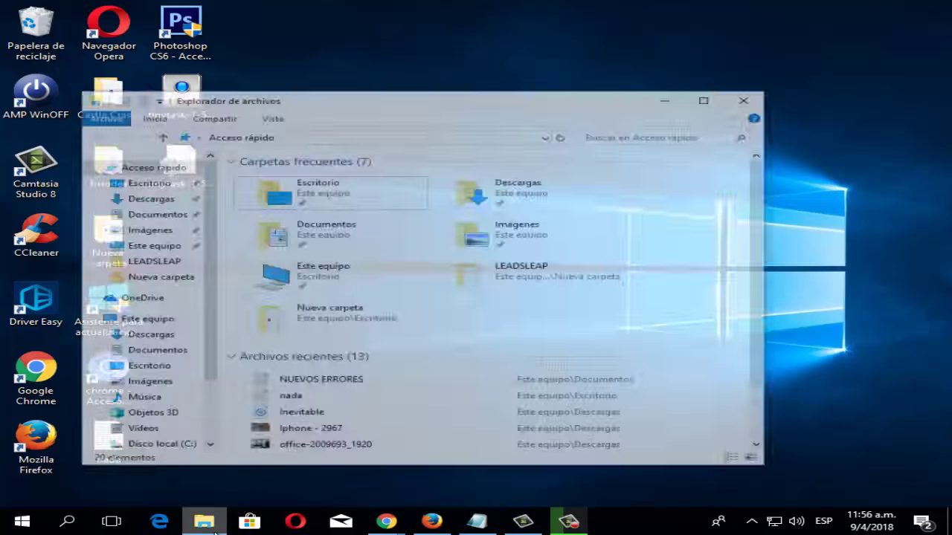
pyautogui.scroll(-3, 304, 272)
pyautogui.scroll(3, 305, 275)
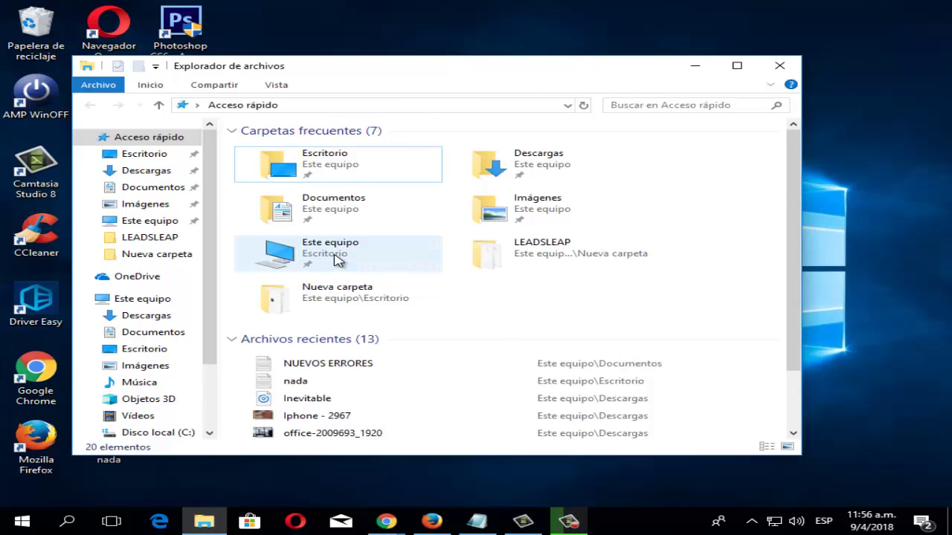
pyautogui.doubleClick(334, 259)
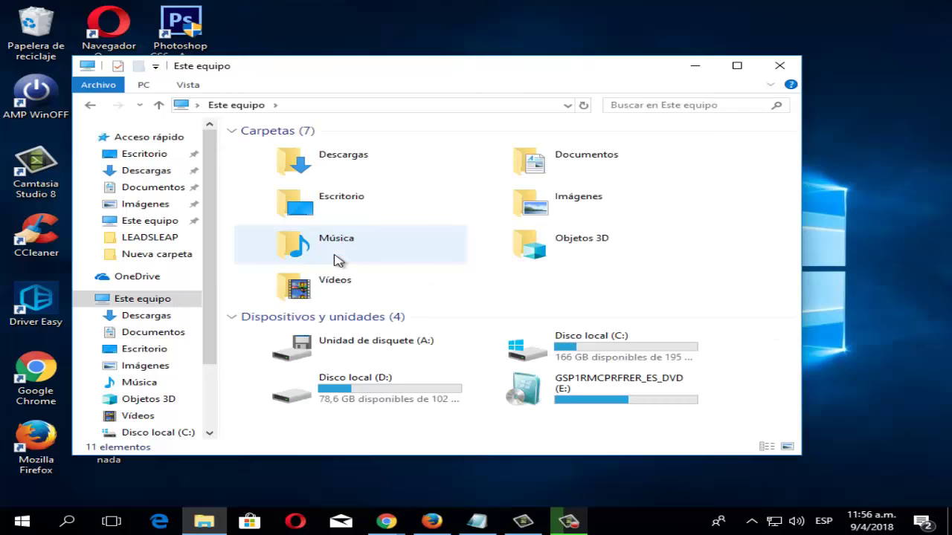
pyautogui.doubleClick(587, 346)
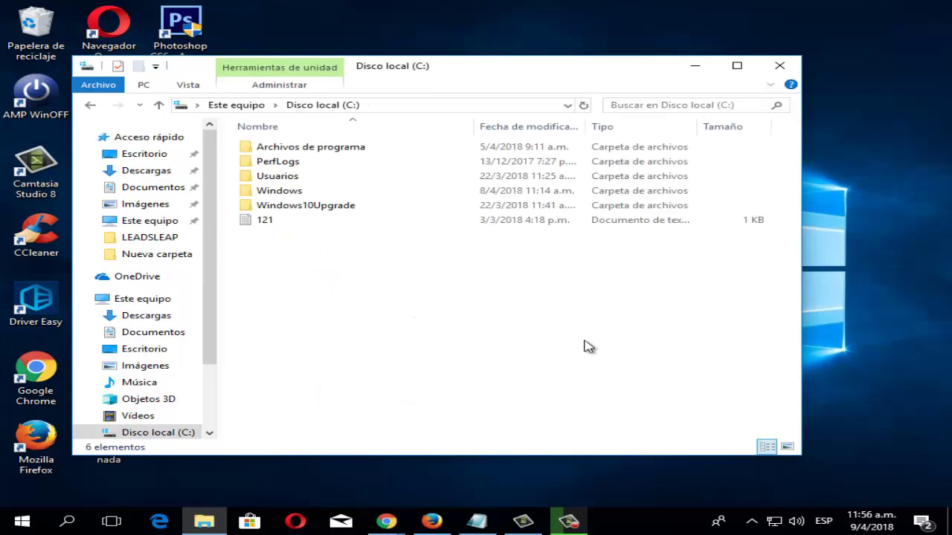
pyautogui.click(290, 195)
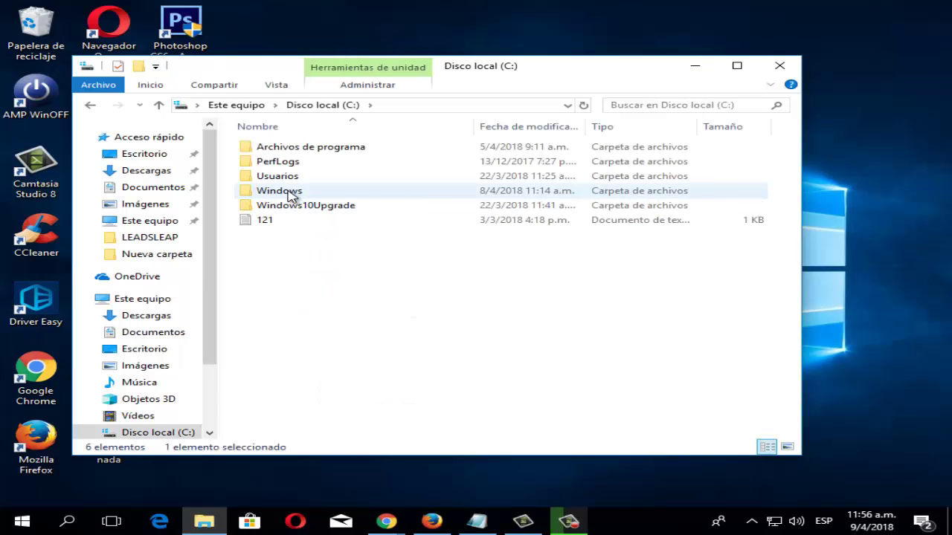
pyautogui.doubleClick(290, 195)
pyautogui.scroll(-15, 340, 363)
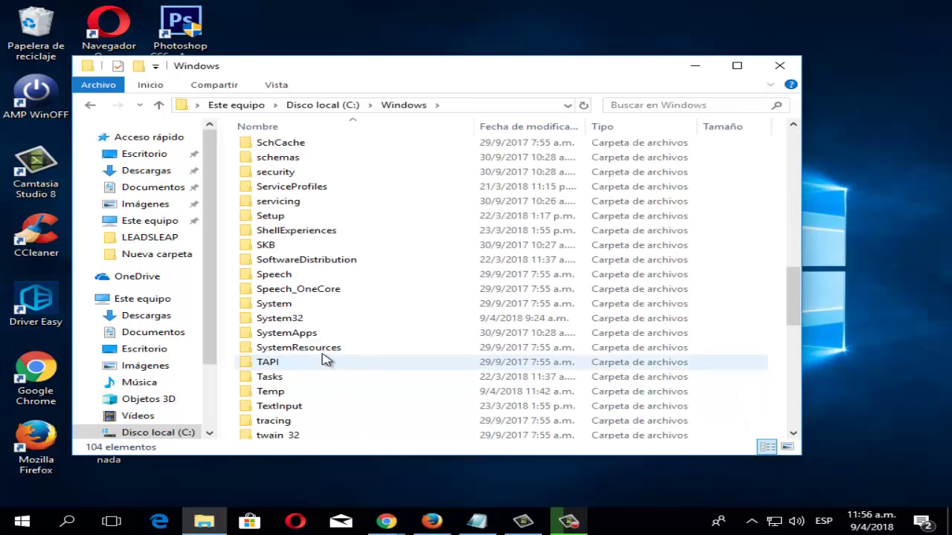
pyautogui.doubleClick(304, 316)
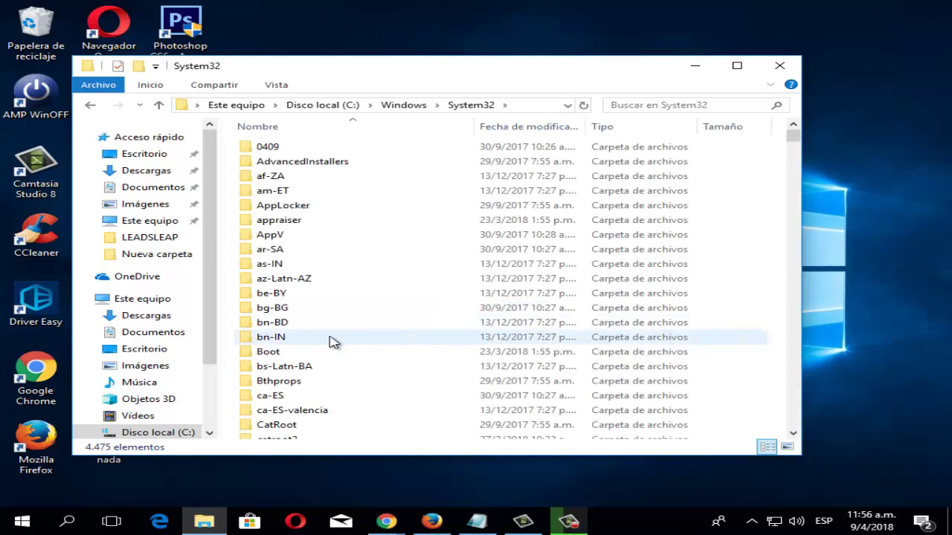
# - Maximize the System32 folder window, find the cmd application and run it as administrator
pyautogui.click(736, 65)
pyautogui.click(250, 400)
pyautogui.scroll(-20, 250, 399)
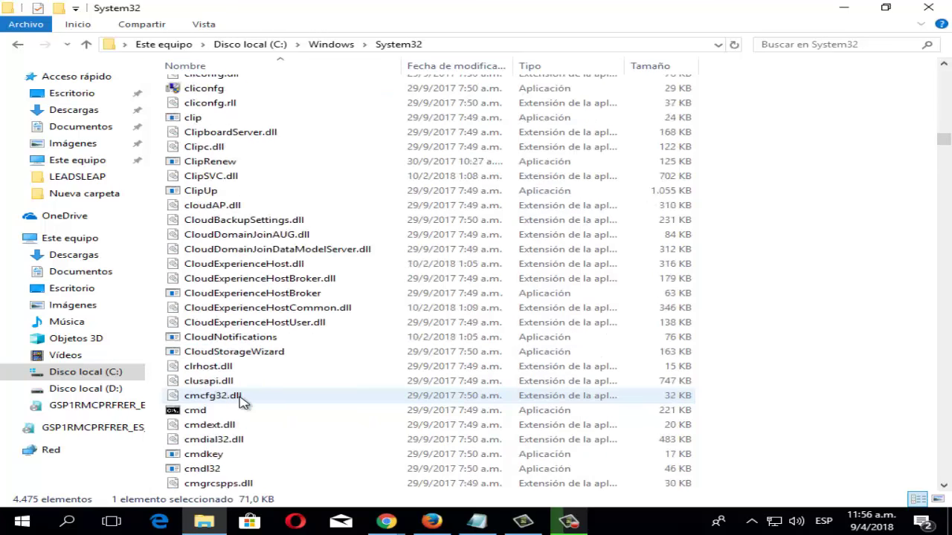
pyautogui.scroll(-4, 244, 401)
pyautogui.click(197, 237)
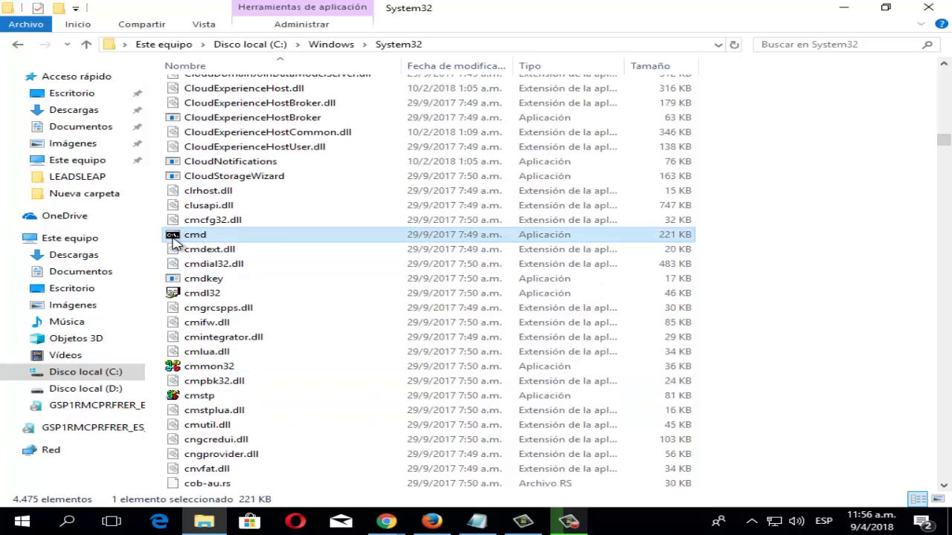
pyautogui.doubleClick(194, 237)
pyautogui.rightClick(194, 235)
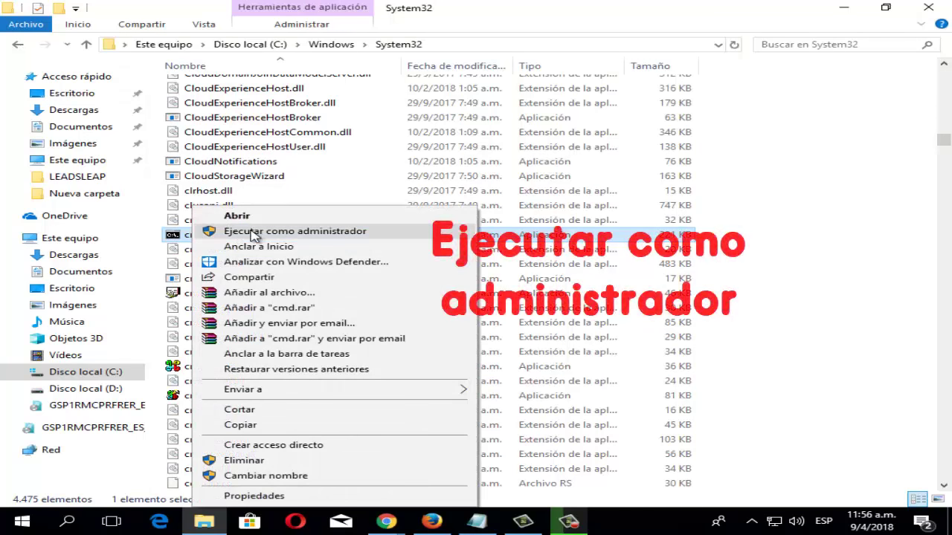
pyautogui.click(306, 233)
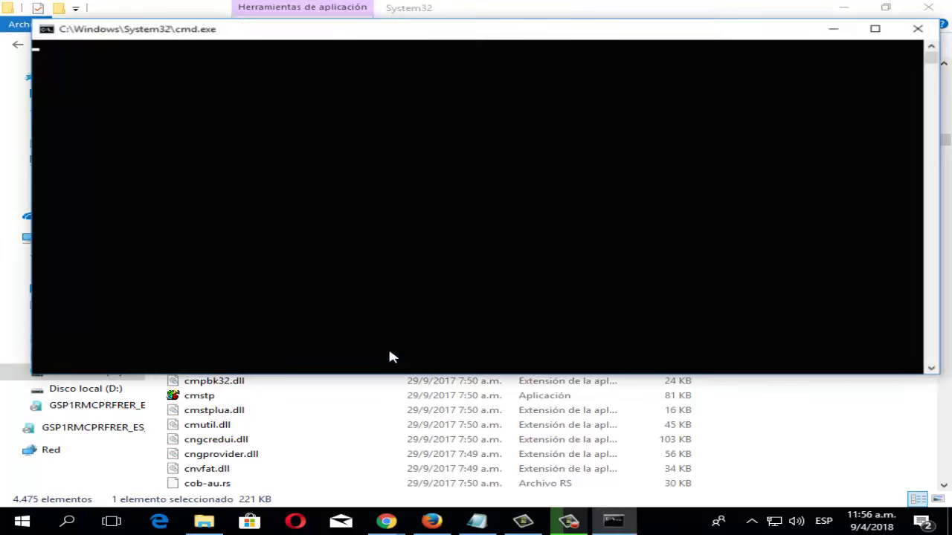
pyautogui.moveTo(402, 33); pyautogui.dragTo(403, 55)
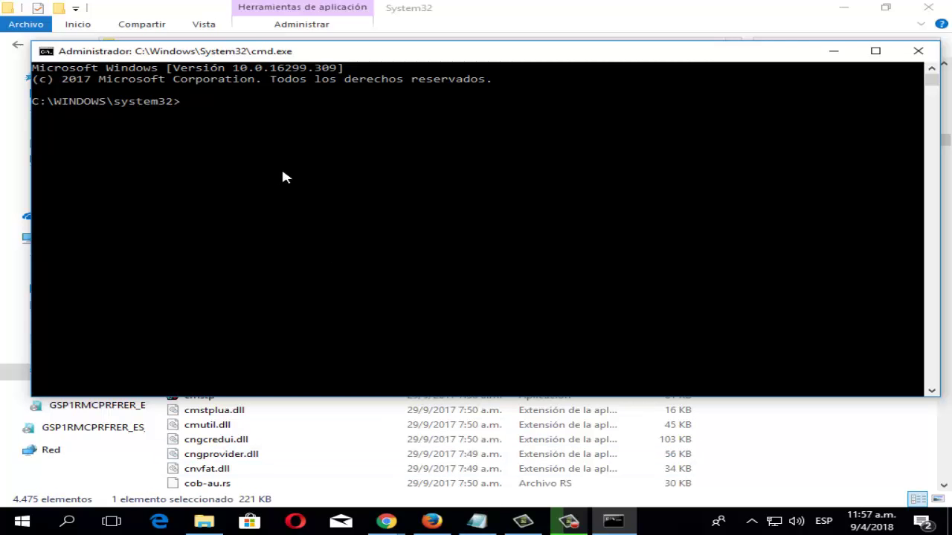
# - Switch to the Notepad note, copy the word "Powershell" from its first line and minimize the note
pyautogui.click(480, 527)
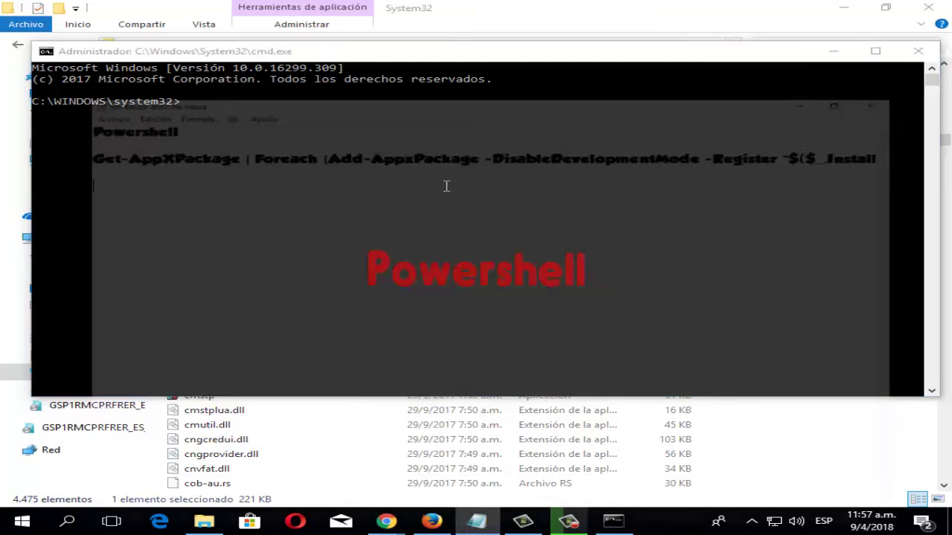
pyautogui.doubleClick(78, 51)
pyautogui.rightClick(78, 52)
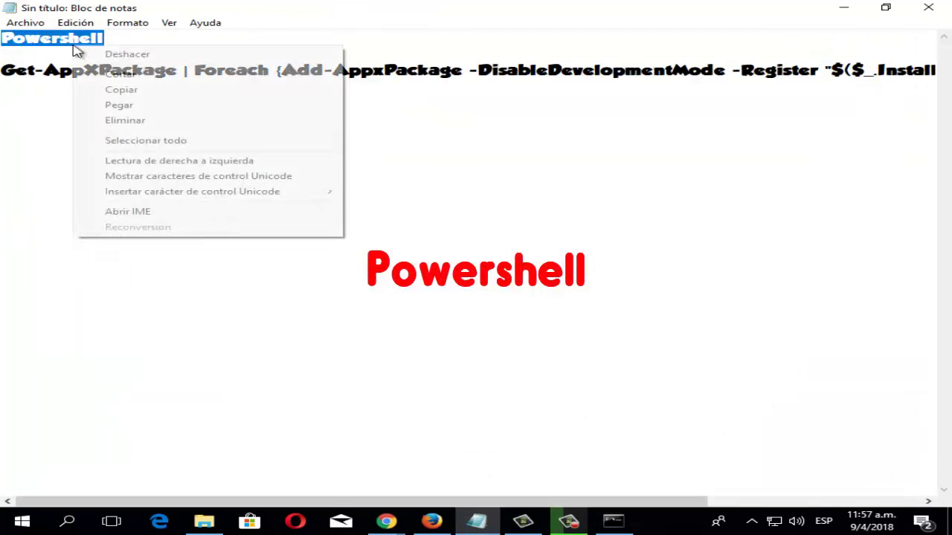
pyautogui.click(144, 89)
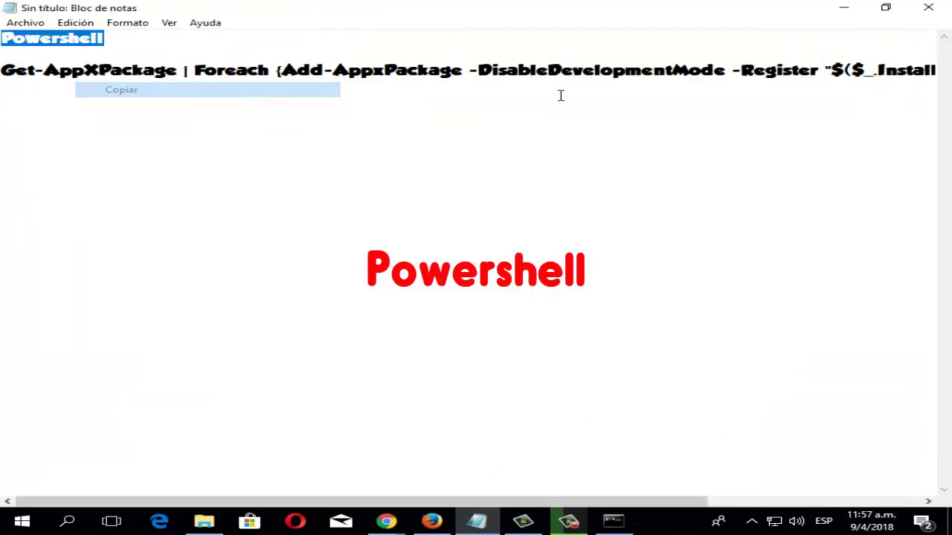
pyautogui.click(843, 9)
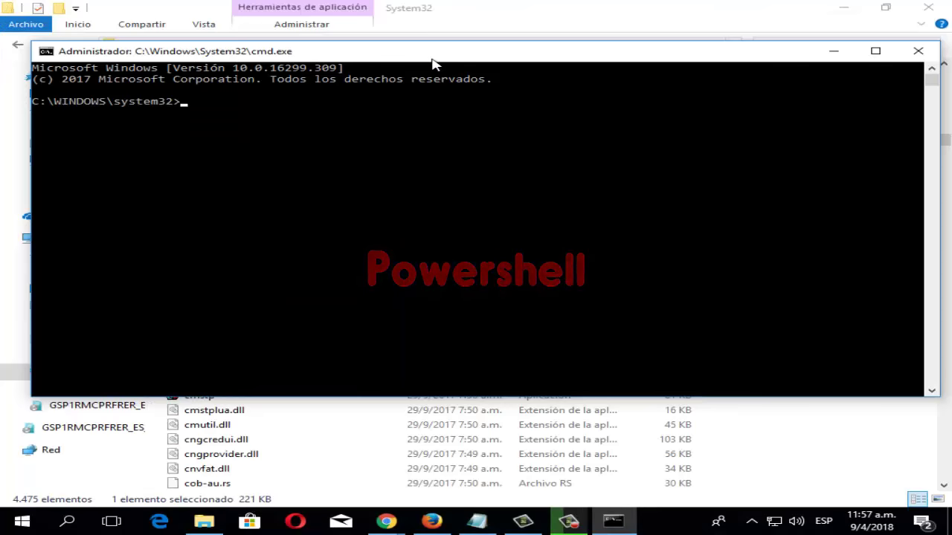
# - Paste the copied Powershell command at the administrator command prompt
pyautogui.rightClick(381, 57)
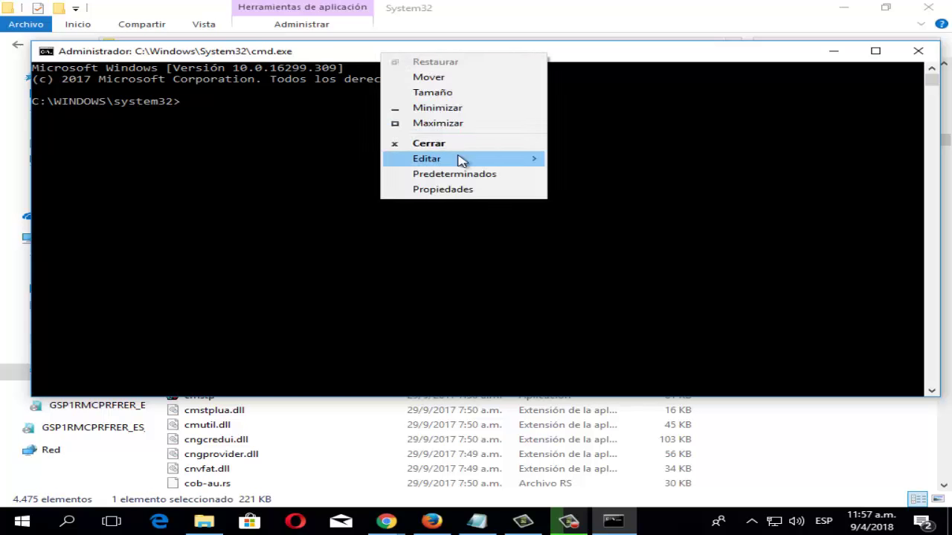
pyautogui.moveTo(458, 159)
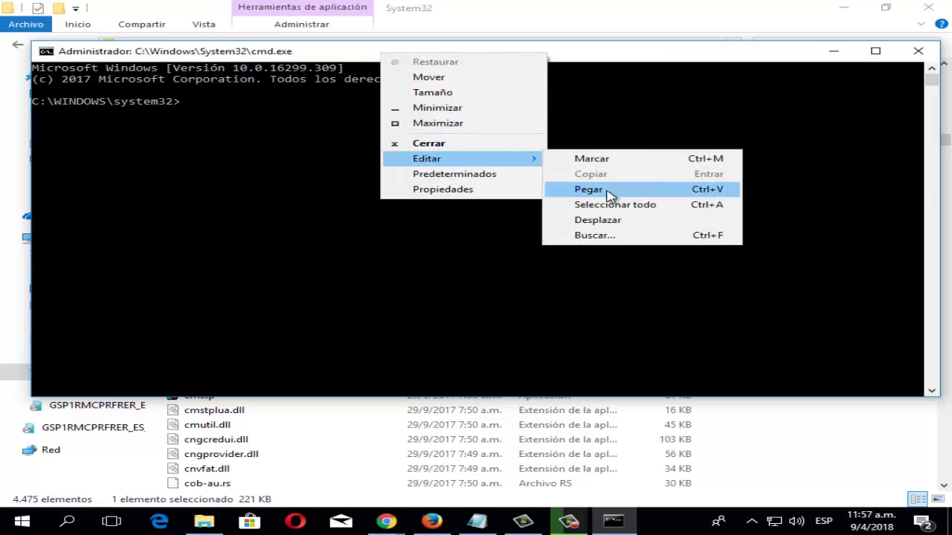
pyautogui.click(607, 191)
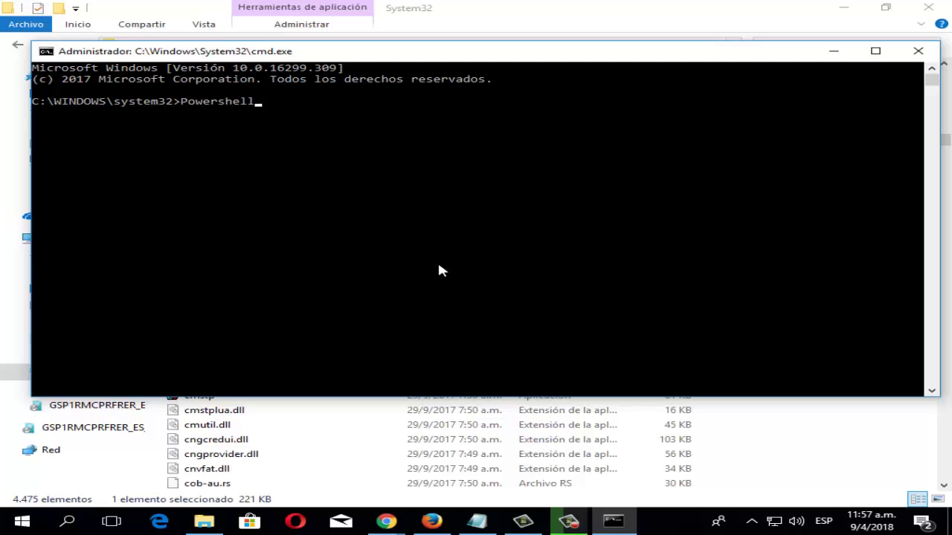
# - Switch to the Notepad note, copy the command Get-AppXPackage | Foreach {Add-AppxPackage -DisableDevelopmentMode -Register "$($_.InstallLocation)\AppXManifest.xml"} and minimize the note
pyautogui.click(476, 520)
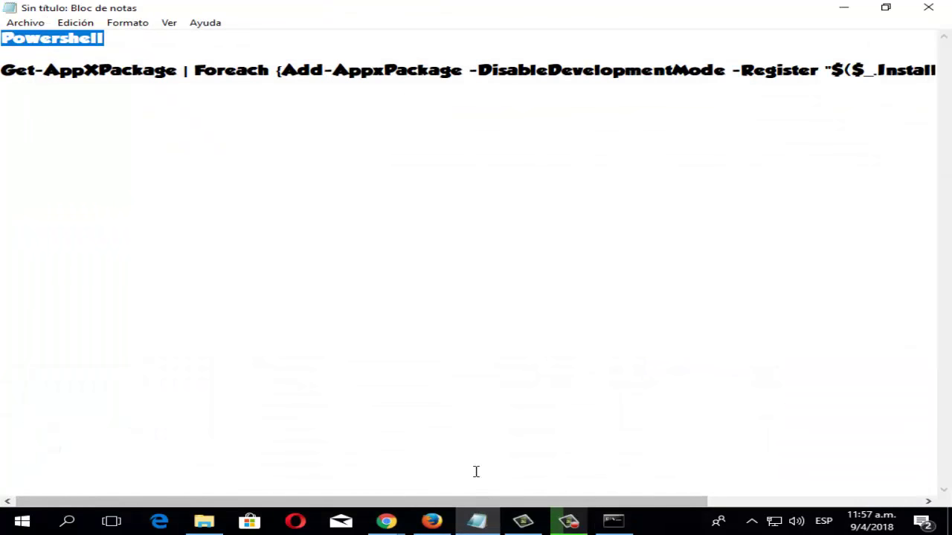
pyautogui.moveTo(480, 502); pyautogui.dragTo(833, 502)
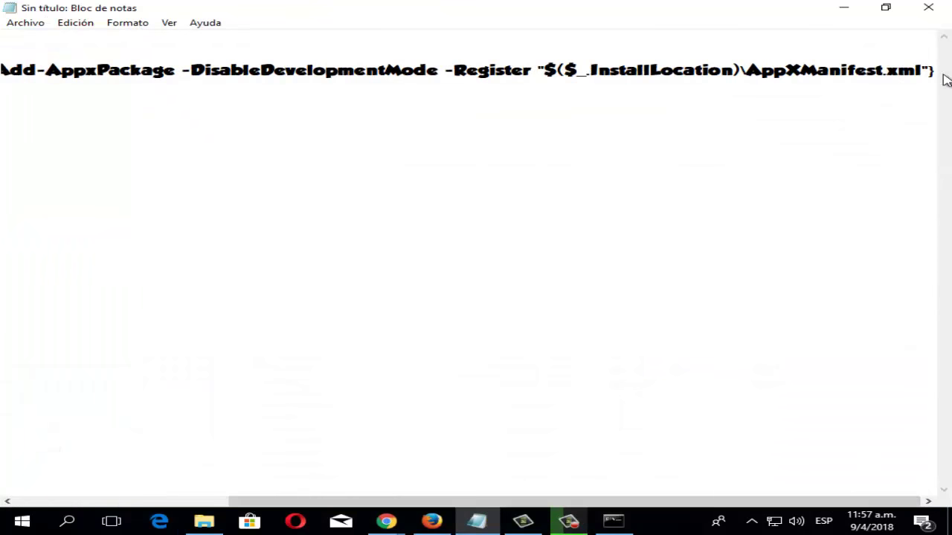
pyautogui.moveTo(934, 70); pyautogui.dragTo(3, 71)
pyautogui.click(3, 77)
pyautogui.hotkey('shift', 'End')
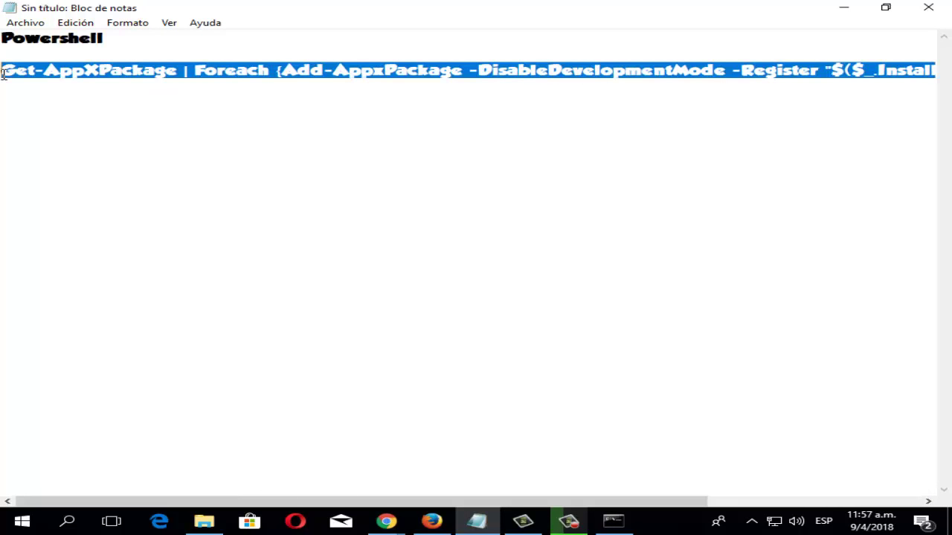
pyautogui.rightClick(107, 75)
pyautogui.click(208, 119)
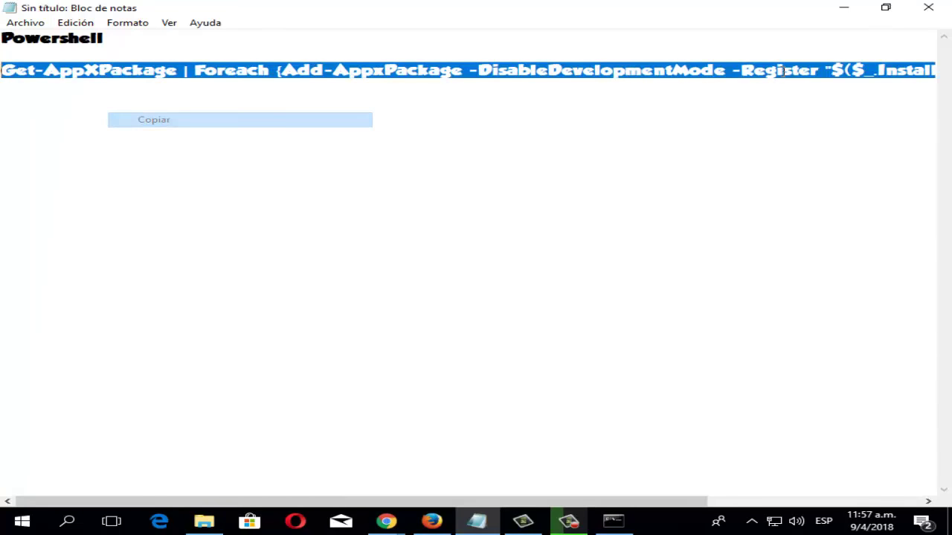
pyautogui.click(843, 9)
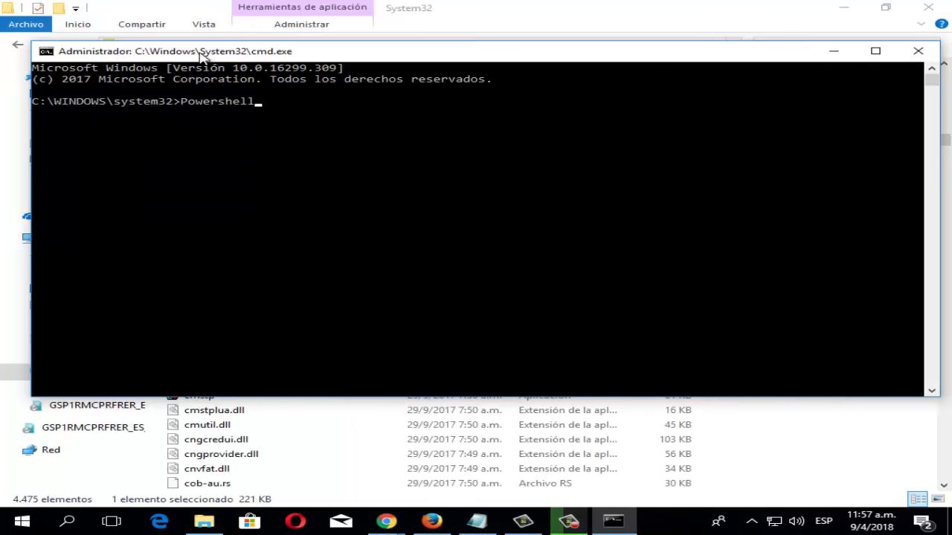
pyautogui.rightClick(203, 57)
pyautogui.moveTo(282, 159)
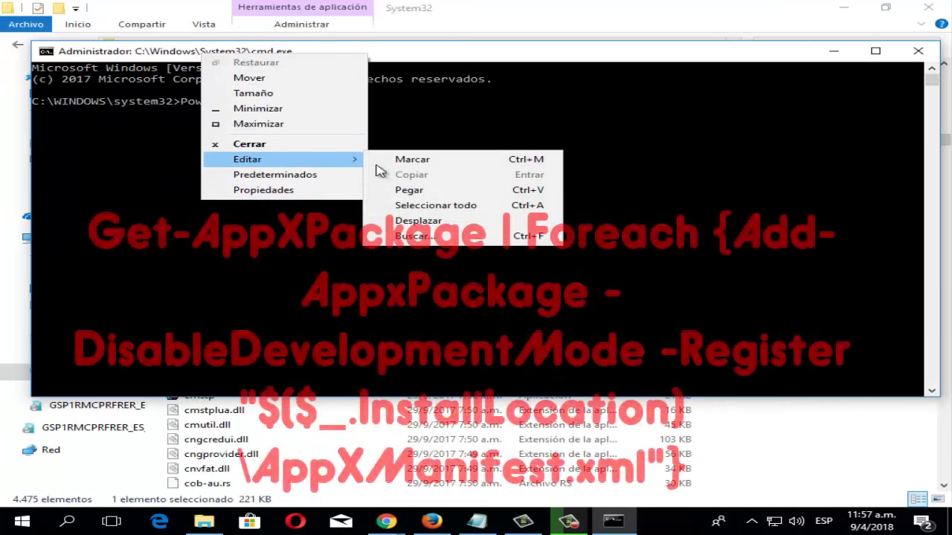
pyautogui.click(415, 57)
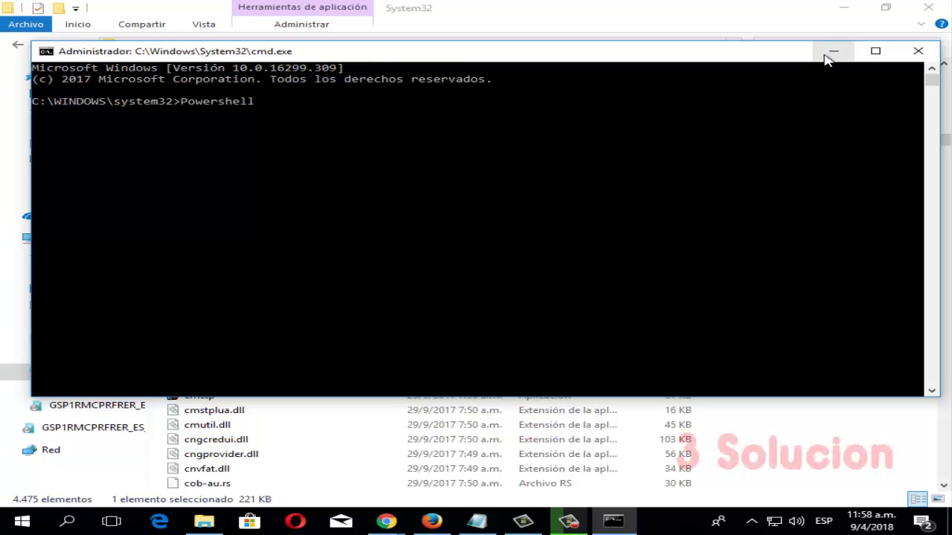
# - Close the administrator command prompt and the System32 folder window to return to the desktop
pyautogui.click(918, 51)
pyautogui.click(928, 8)
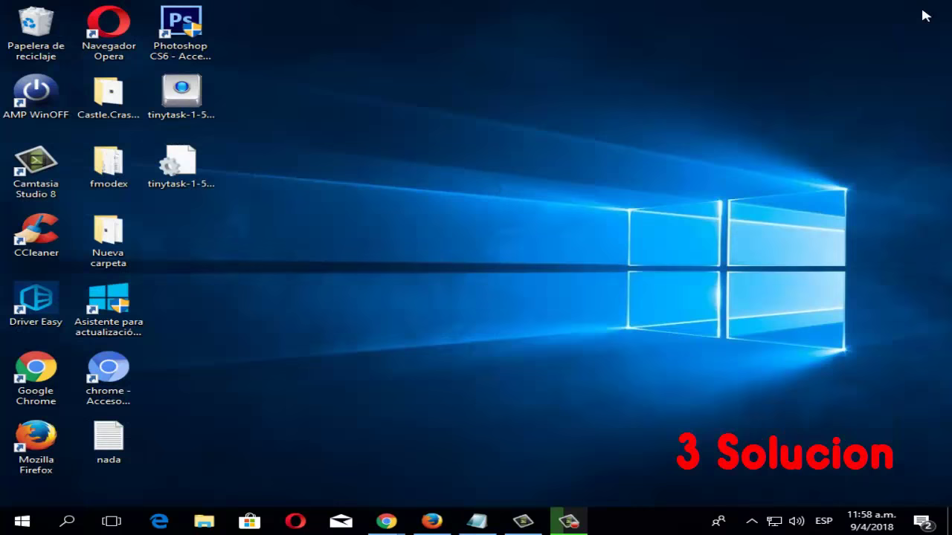
# - Refresh the Windows desktop three times
pyautogui.rightClick(425, 153)
pyautogui.click(470, 189)
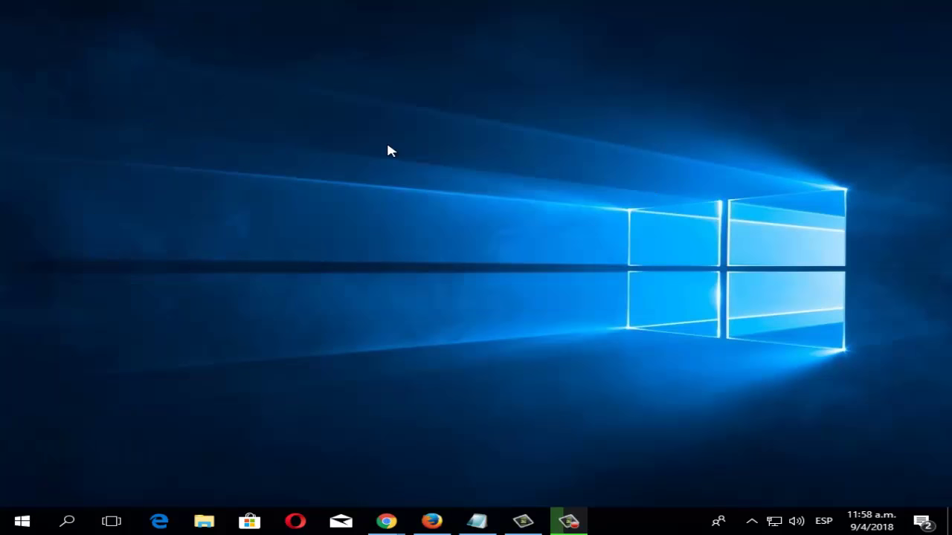
pyautogui.rightClick(388, 146)
pyautogui.click(451, 185)
pyautogui.rightClick(352, 148)
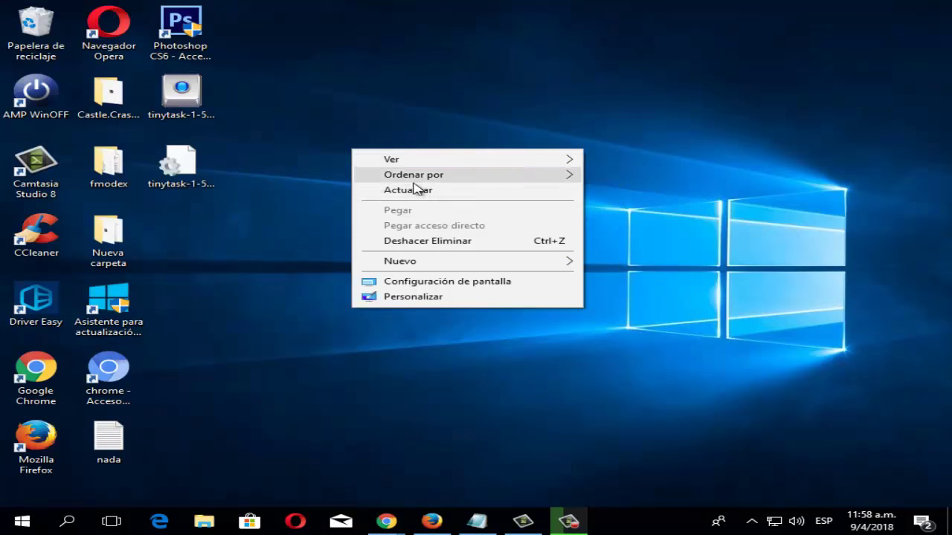
pyautogui.click(421, 192)
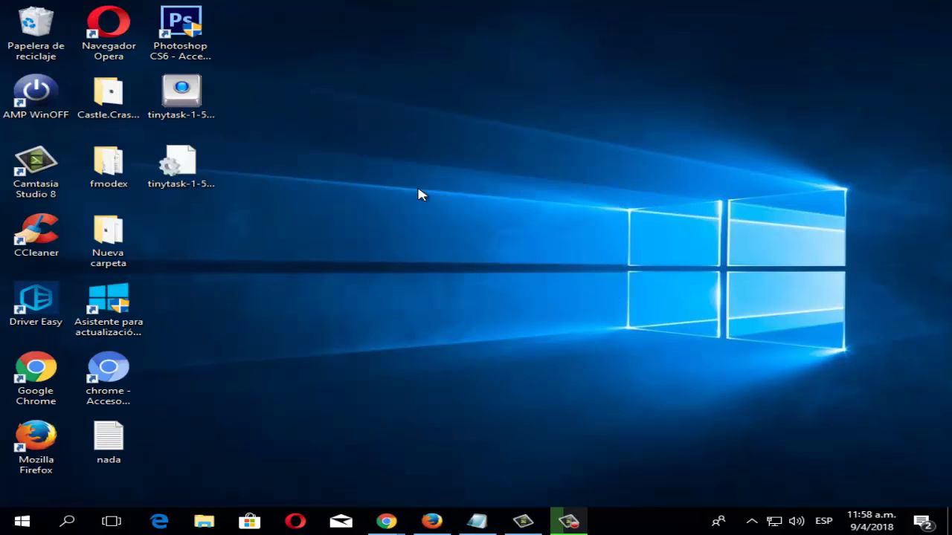